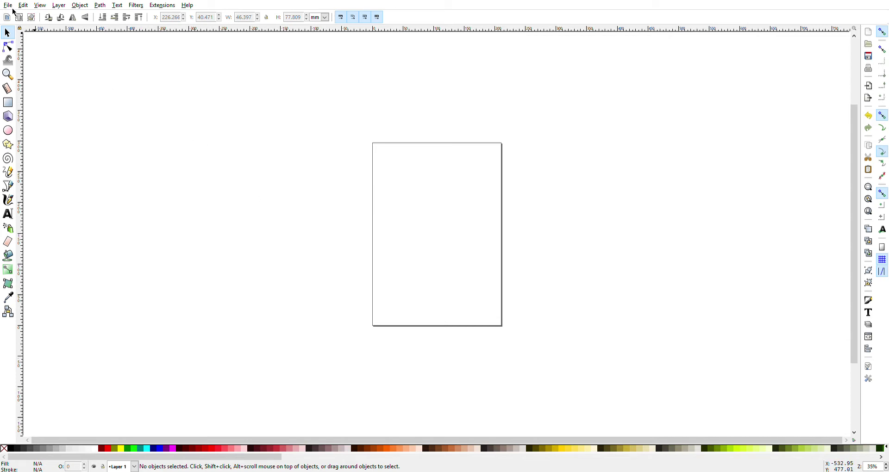
Import the leather Best Friends jackets image from disk through the File menu
left_click(13, 9)
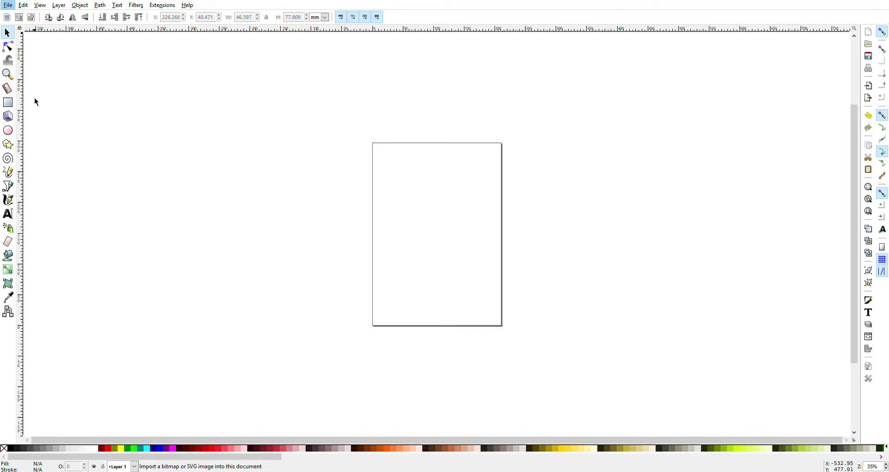
left_click(116, 175)
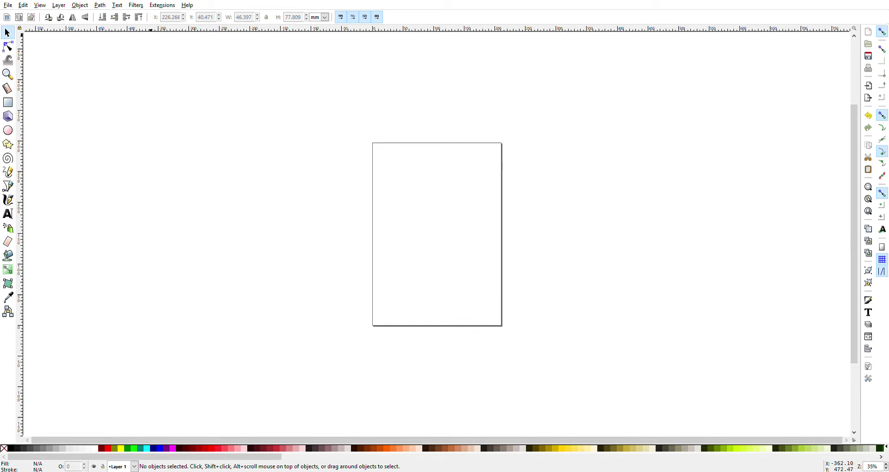
left_click(8, 5)
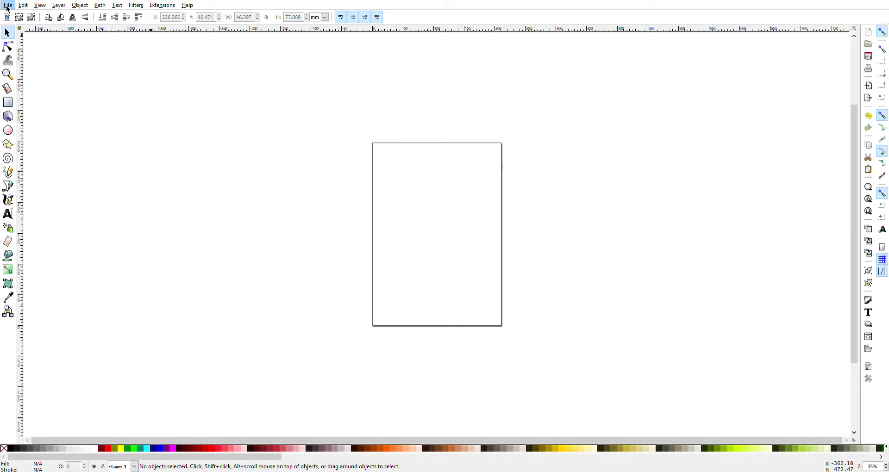
left_click(44, 120)
Paste in the jackets image, move it left of the page and scale it up
key("ctrl+v")
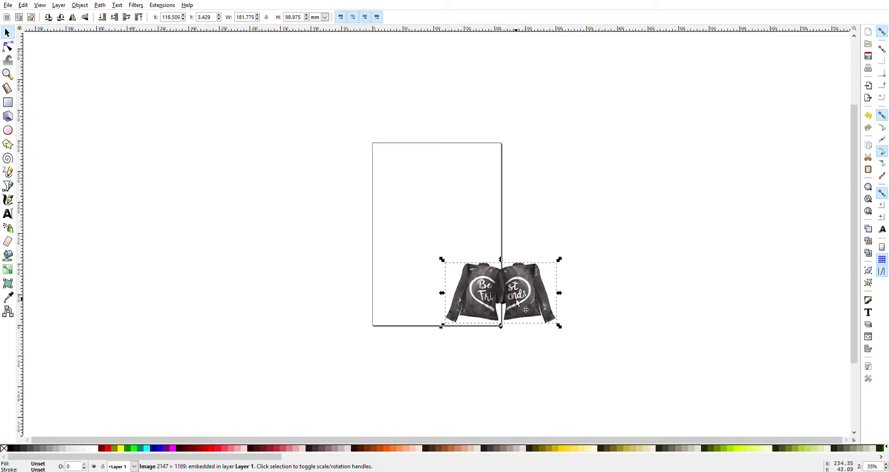
left_click_drag(513, 297, 229, 173)
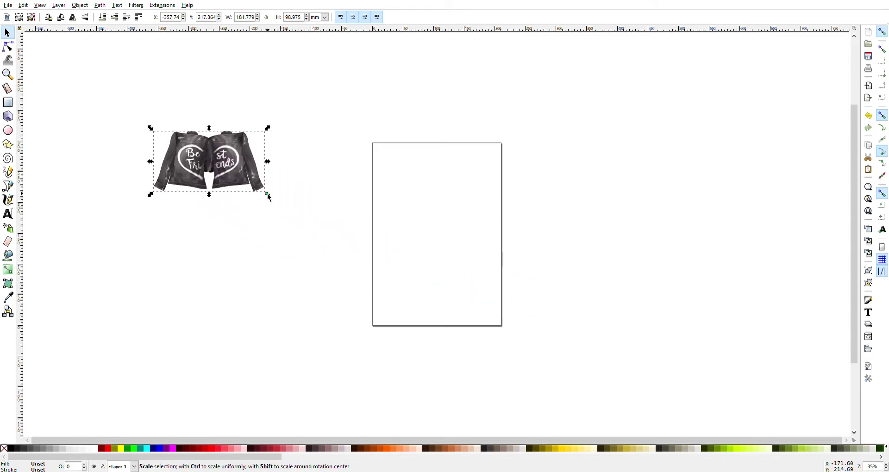
left_click_drag(274, 208, 327, 222)
left_click(313, 245)
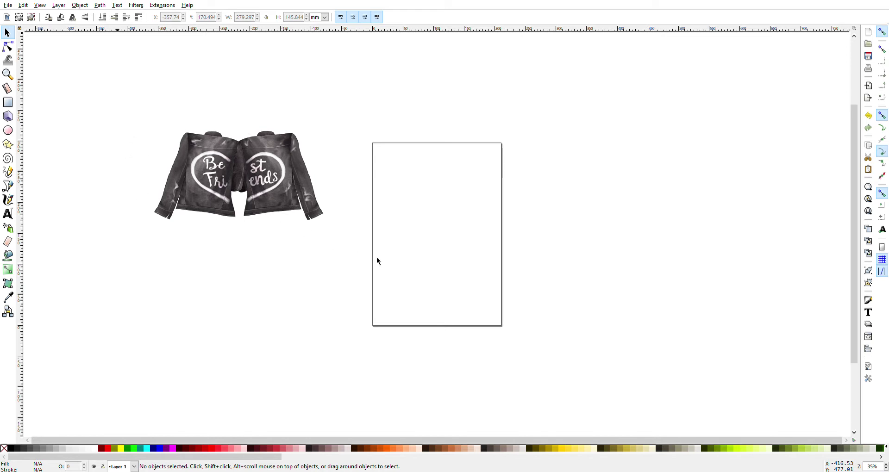
Bring the jeans and denim skirt images into the drawing beside the page
key("ctrl+v")
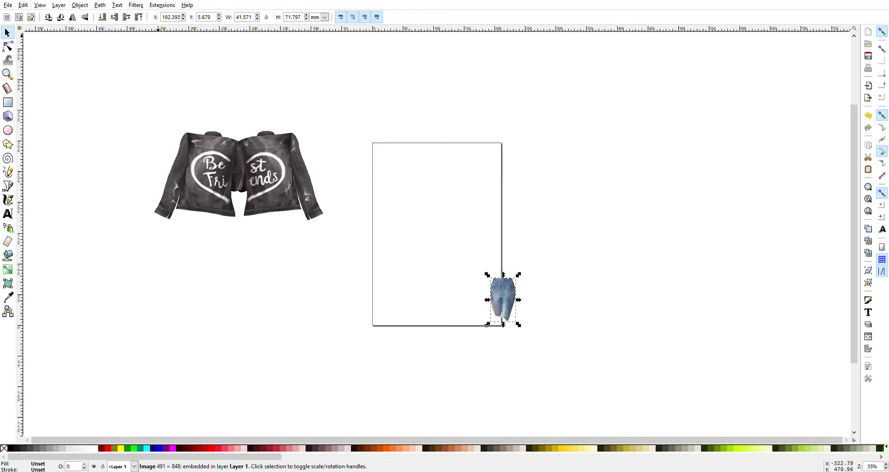
left_click(8, 5)
left_click(27, 103)
key("ctrl+v")
left_click_drag(490, 299, 333, 324)
Place the jeans under the left jacket and set the enlarged skirt beside them
left_click_drag(496, 303, 231, 338)
left_click_drag(214, 294, 213, 241)
left_click_drag(332, 322, 293, 266)
left_click_drag(312, 294, 328, 302)
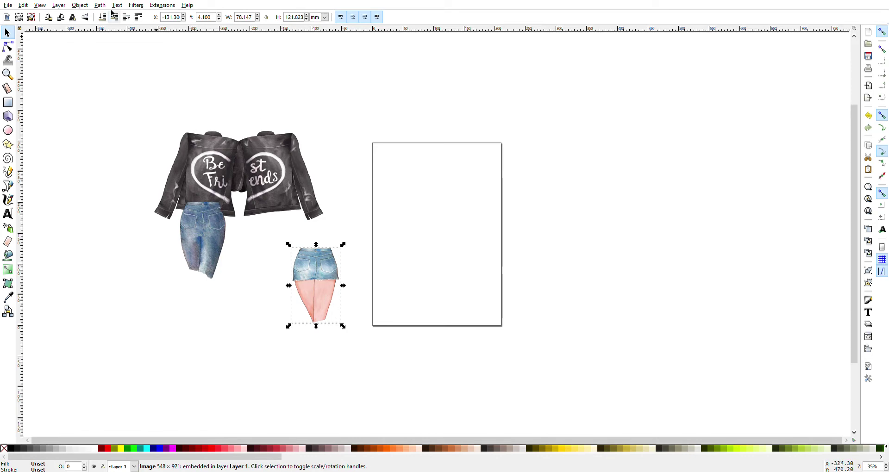
Undo the skirt resize, lock the ratio, double the skirt and place it under the right jacket
key("ctrl+z")
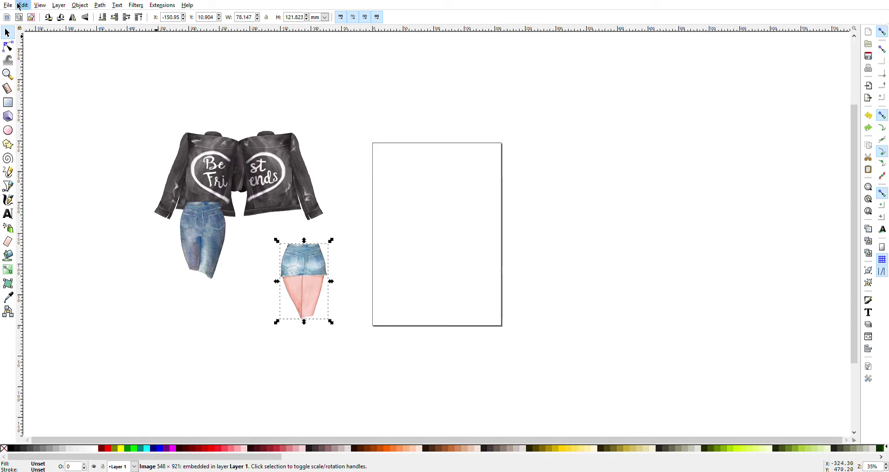
key("ctrl+z")
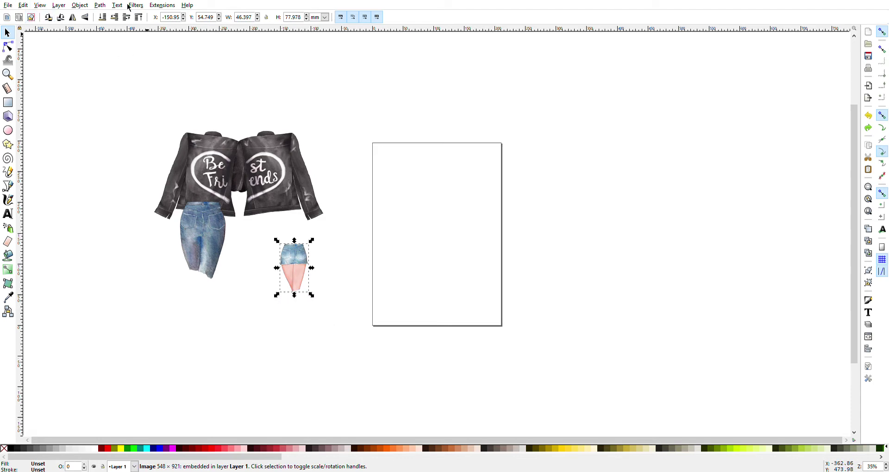
left_click(299, 258)
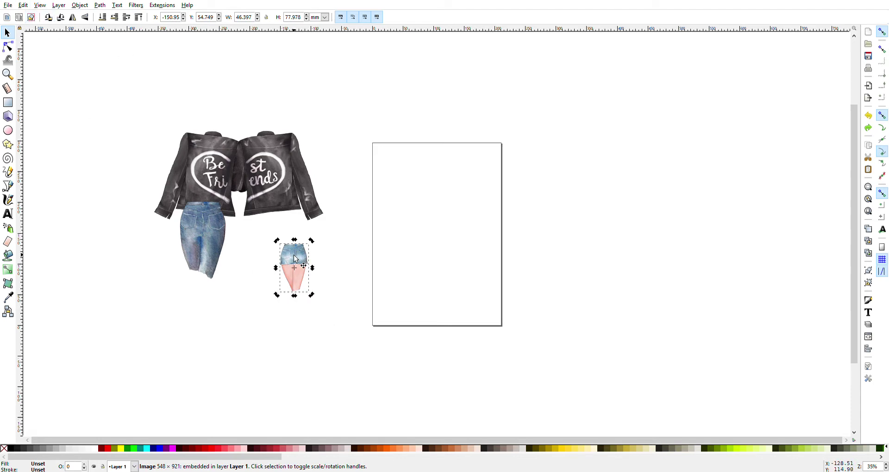
left_click(267, 17)
left_click(302, 277)
left_click_drag(311, 294, 341, 341)
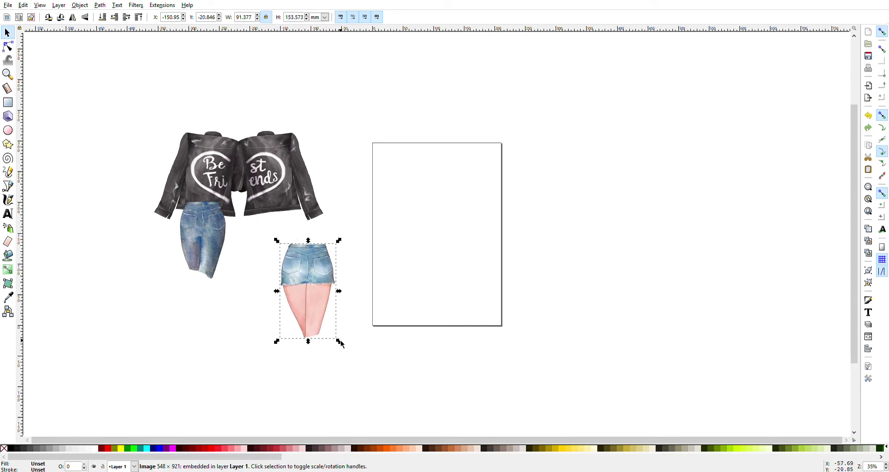
left_click_drag(315, 282, 280, 237)
Enlarge the jeans slightly to 81.637 × 139.351 mm beneath the left jacket
left_click(203, 236)
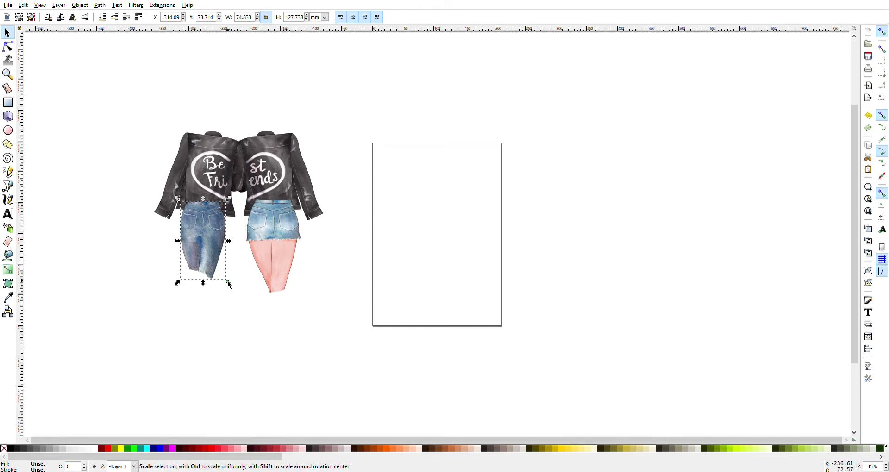
left_click_drag(229, 283, 231, 288)
left_click_drag(215, 251, 218, 248)
Nudge the jackets image slightly, then import the bare arm image from disk
left_click(277, 160)
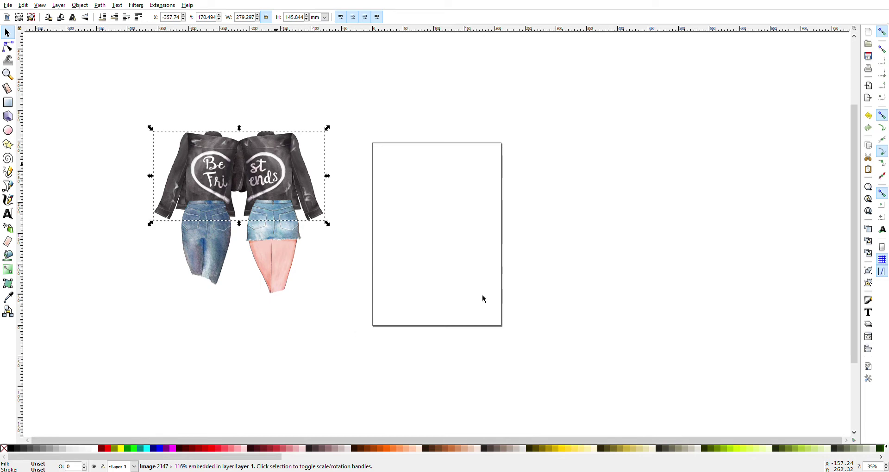
left_click(328, 383)
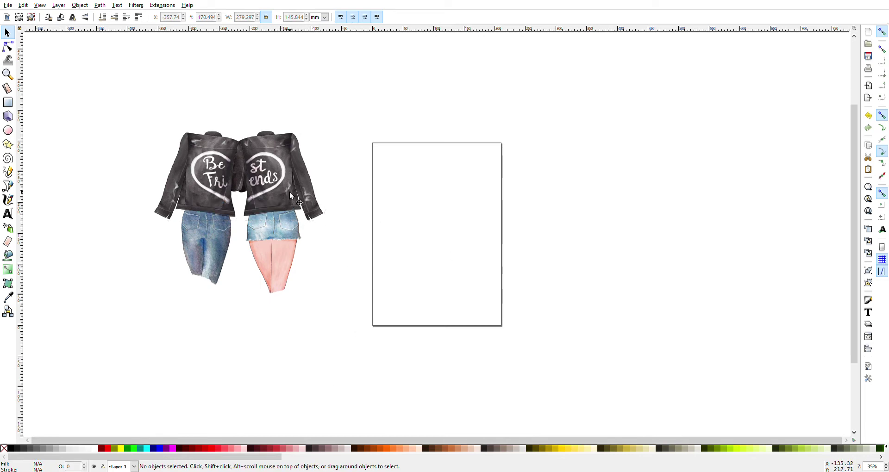
left_click_drag(290, 193, 292, 195)
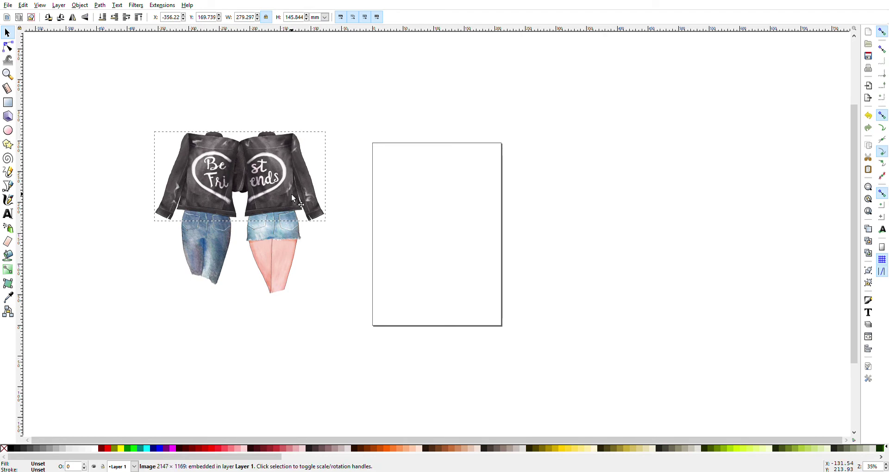
left_click(270, 327)
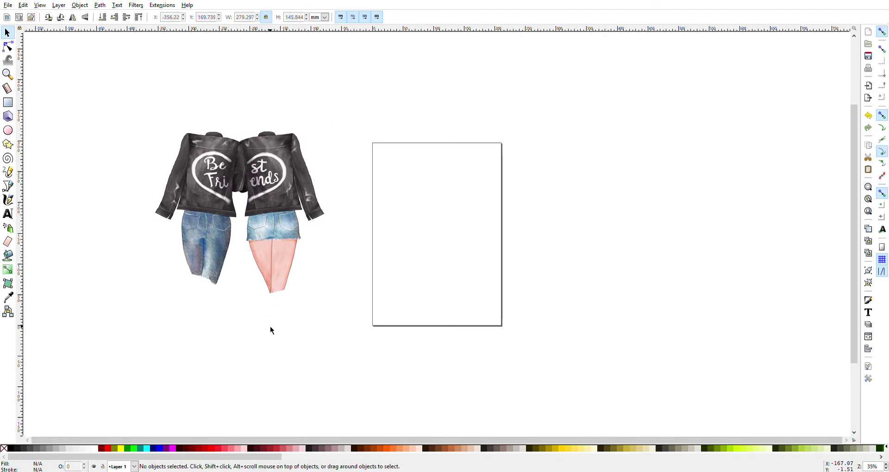
left_click(10, 7)
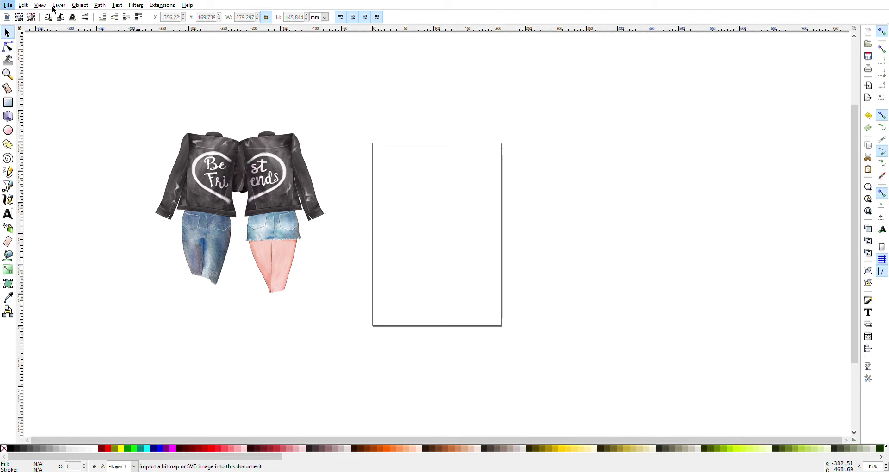
left_click(116, 23)
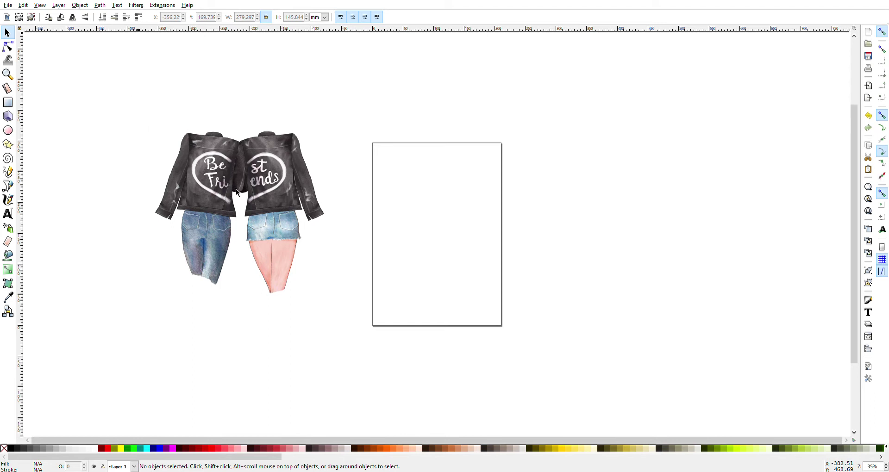
Paste in the bare arm and scale it to 31.153 × 103.390 mm beside the left jacket
key("ctrl+v")
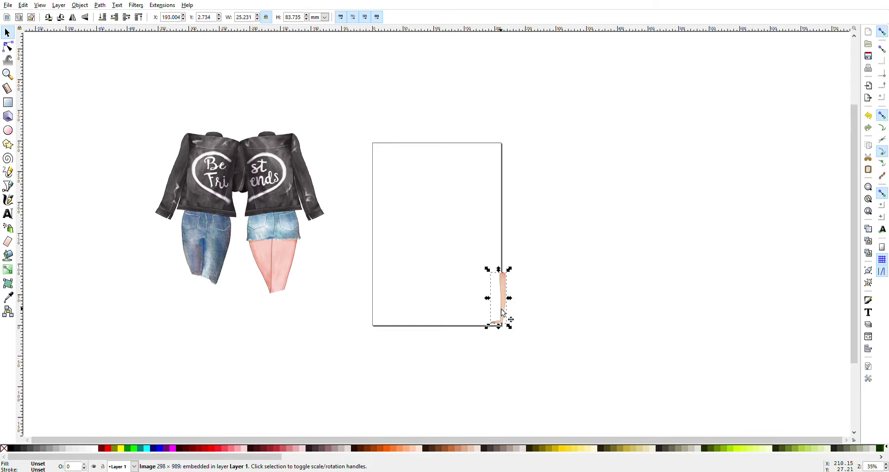
left_click_drag(502, 312, 429, 232)
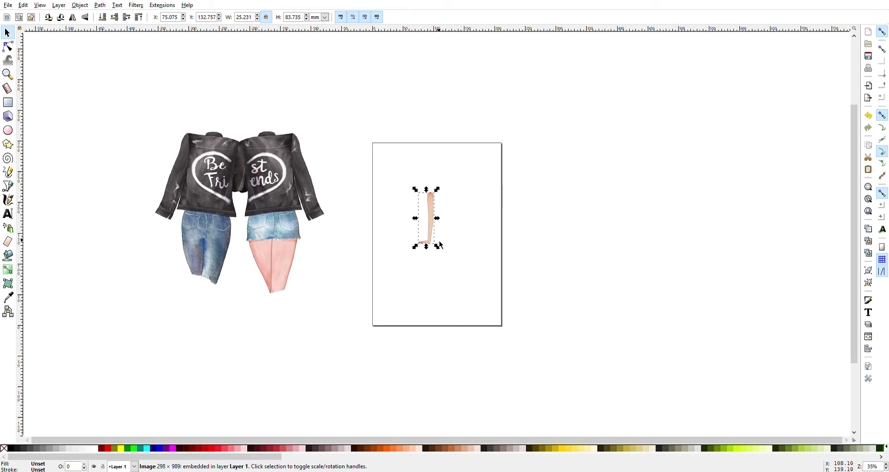
left_click_drag(438, 249, 169, 208)
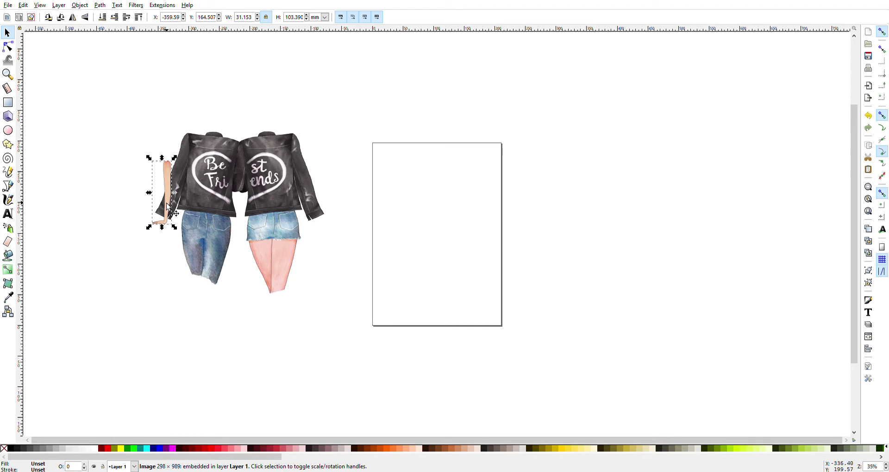
Raise the jackets image to the top, above the arm
left_click(227, 200)
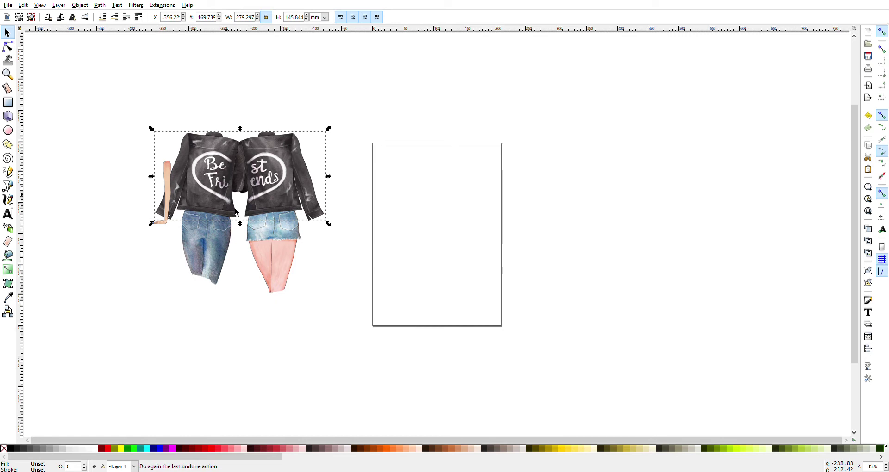
key("Home")
left_click(111, 234)
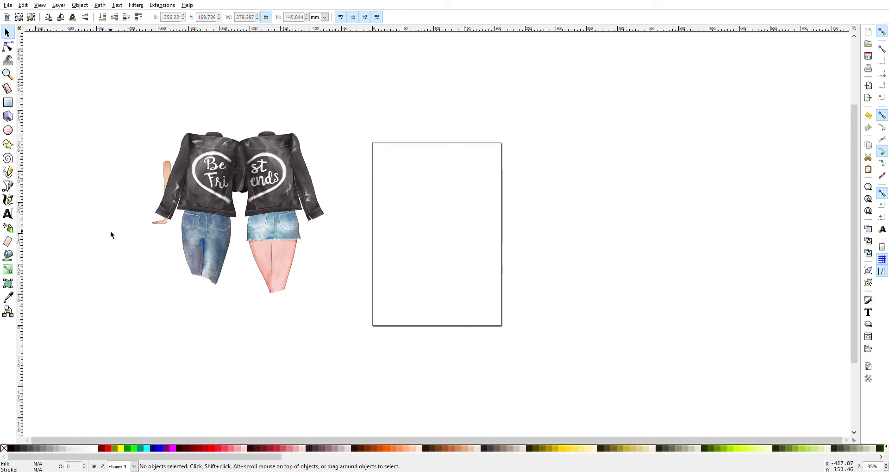
Enlarge the arm to 63.493 × 122.999 mm and tuck it under the left sleeve
left_click(169, 171)
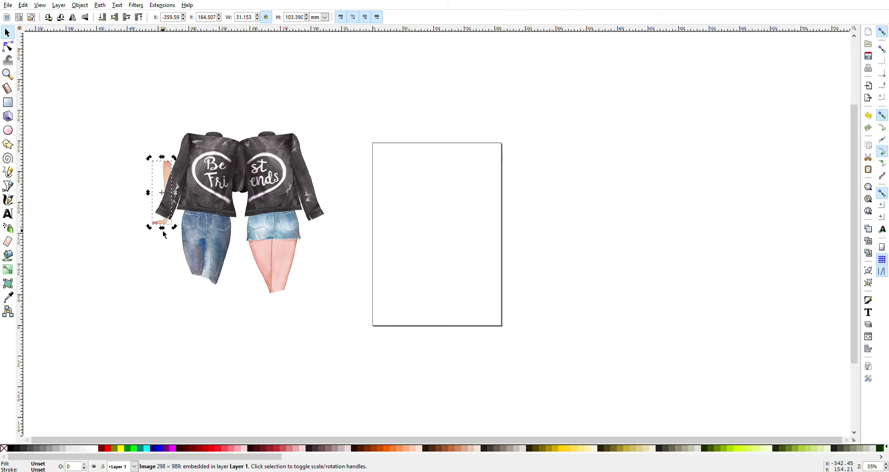
left_click_drag(174, 227, 137, 229)
left_click_drag(164, 184, 180, 186)
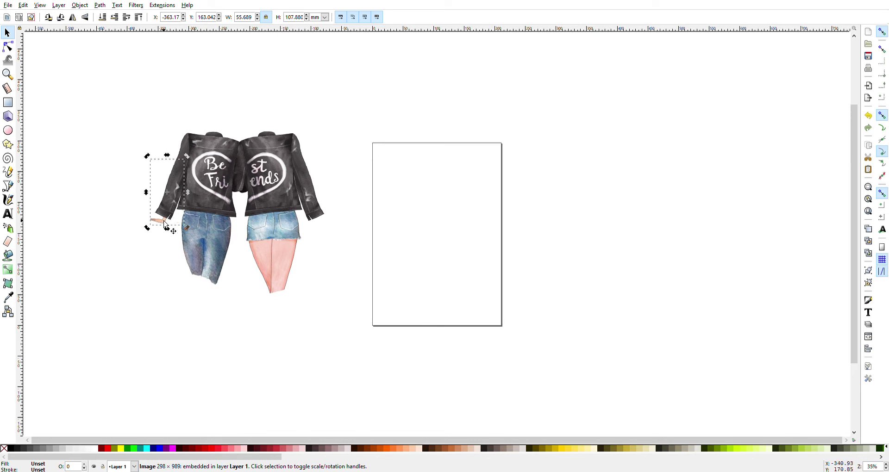
left_click_drag(184, 228, 169, 219)
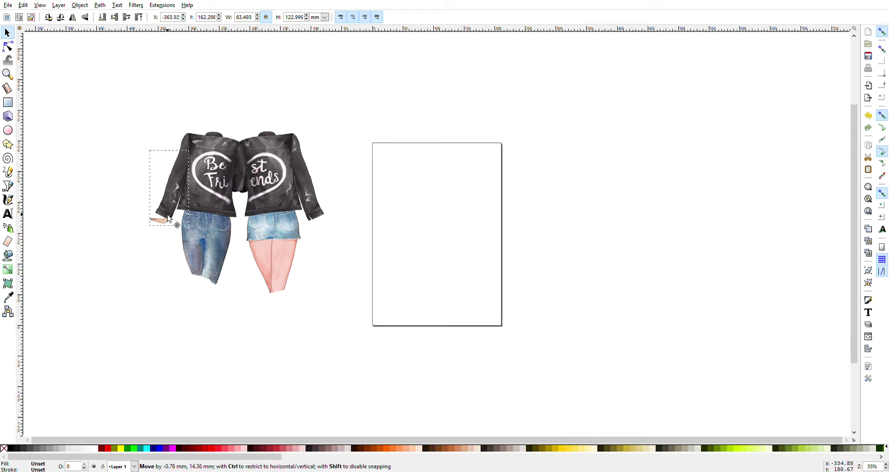
left_click_drag(169, 218, 384, 265)
left_click(145, 276)
Import the raised-hand arm image from disk
key("Escape")
left_click(8, 6)
left_click(142, 82)
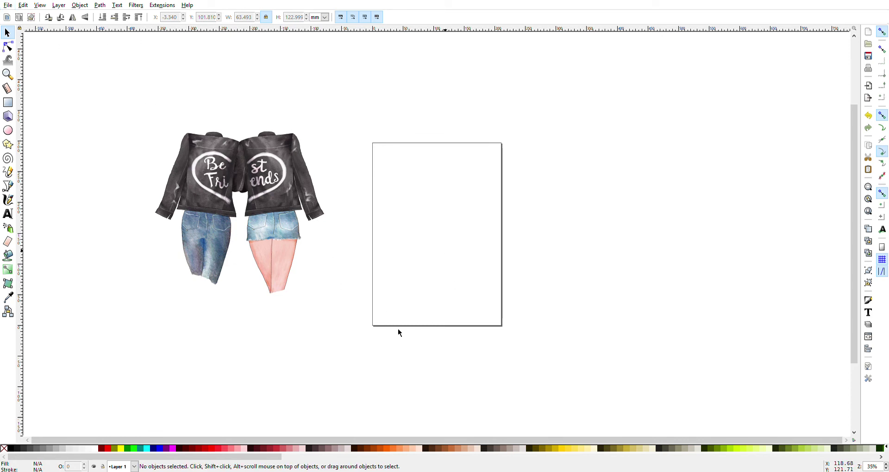
Paste in the 83.723 × 75.295 mm waving arm and move it onto the left jacket
key("ctrl+v")
left_click_drag(496, 304, 96, 131)
left_click(132, 173)
left_click(131, 171)
left_click(134, 158)
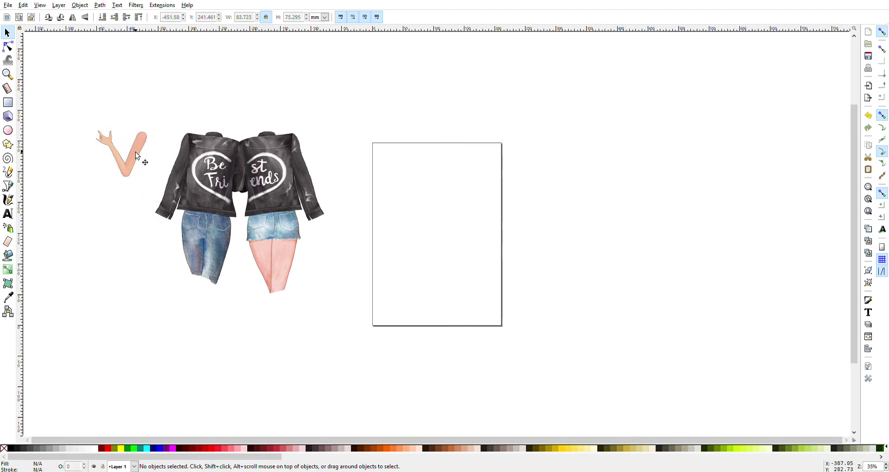
left_click_drag(138, 158, 184, 170)
Raise the jackets image one level above the waving arm
left_click(209, 167)
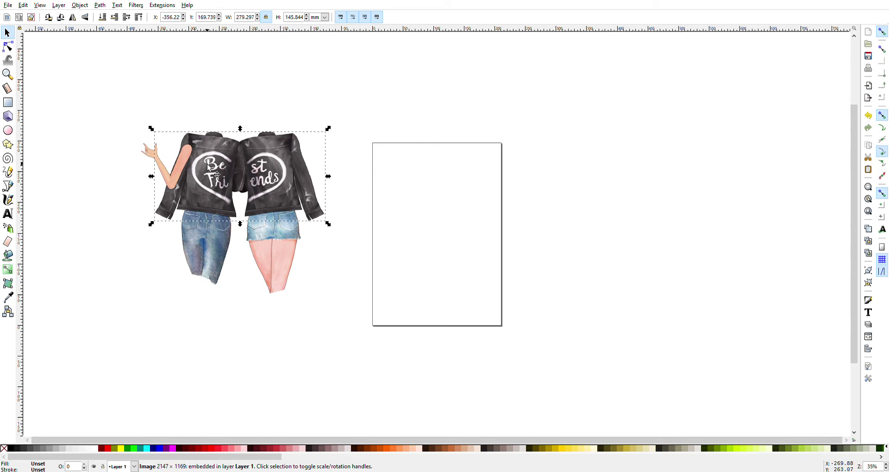
key("Page_Up")
left_click(290, 365)
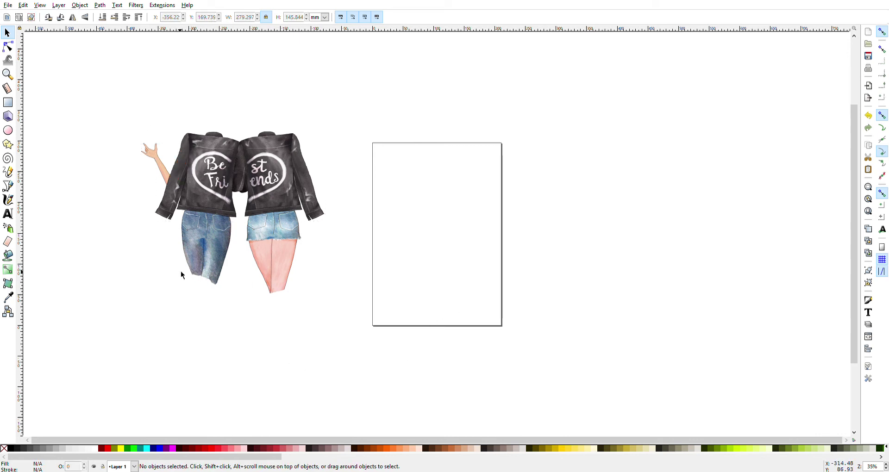
Select the left girl's raised arm and duplicate it
left_click(162, 163)
key("ctrl+z")
key("ctrl+d")
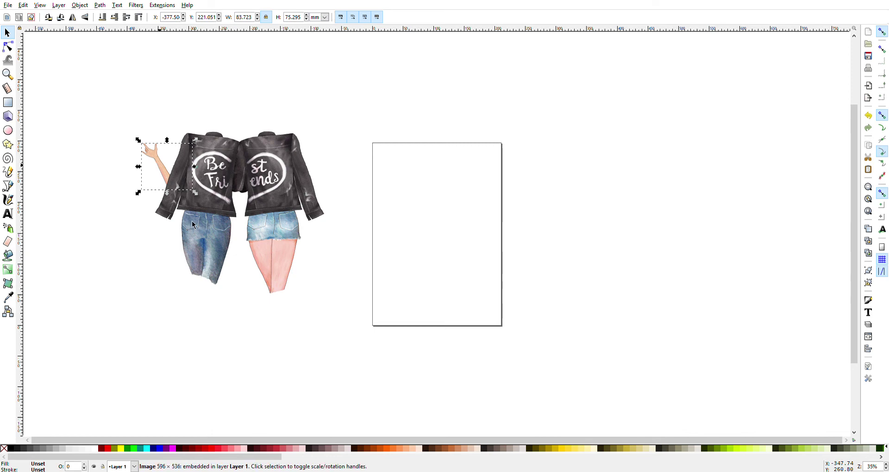
Flip the arm copy horizontally and move it to the right girl
left_click_drag(168, 174, 418, 202)
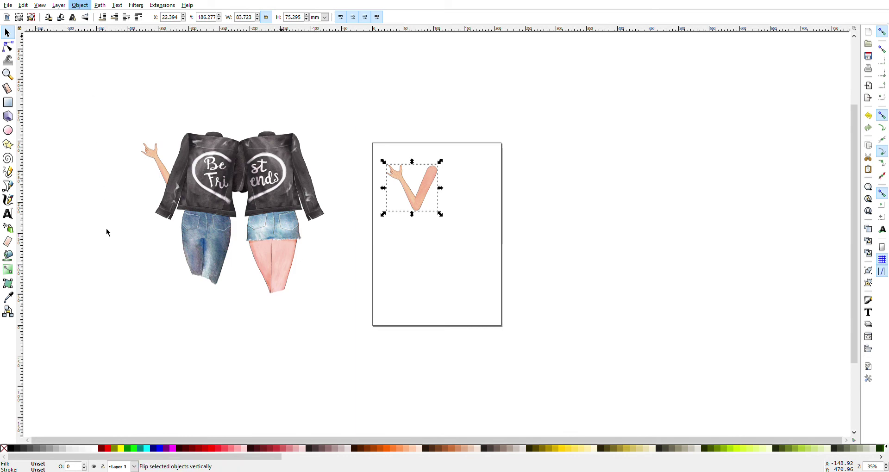
key("h")
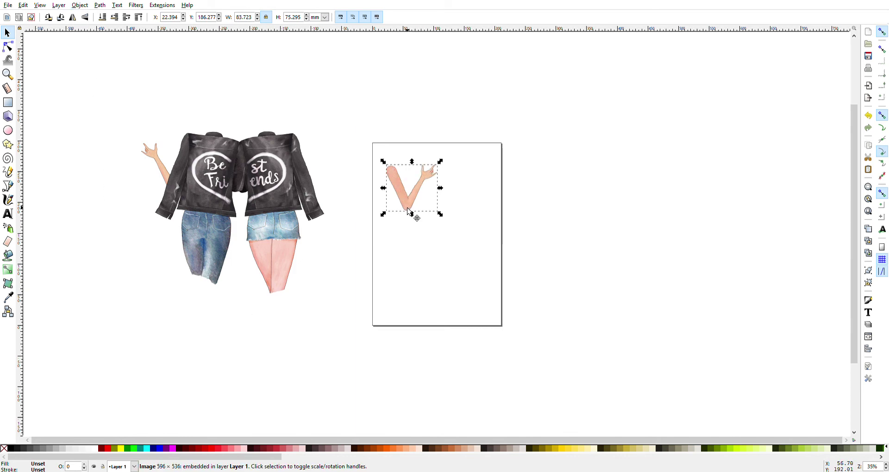
left_click_drag(405, 210, 308, 194)
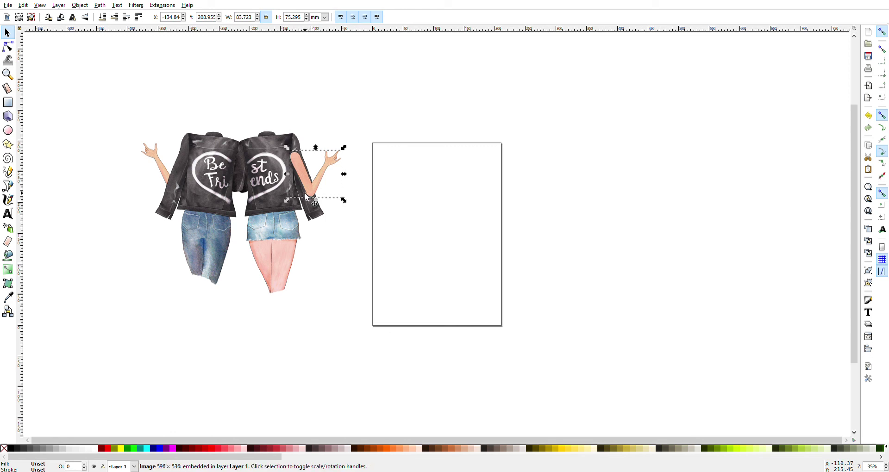
Bring the jackets to the top and shift the mirrored arm up behind the right shoulder
left_click(235, 180)
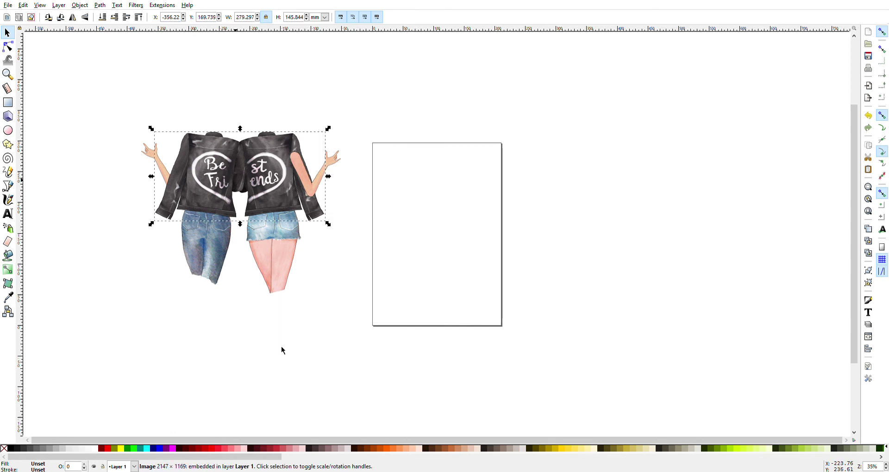
key("Home")
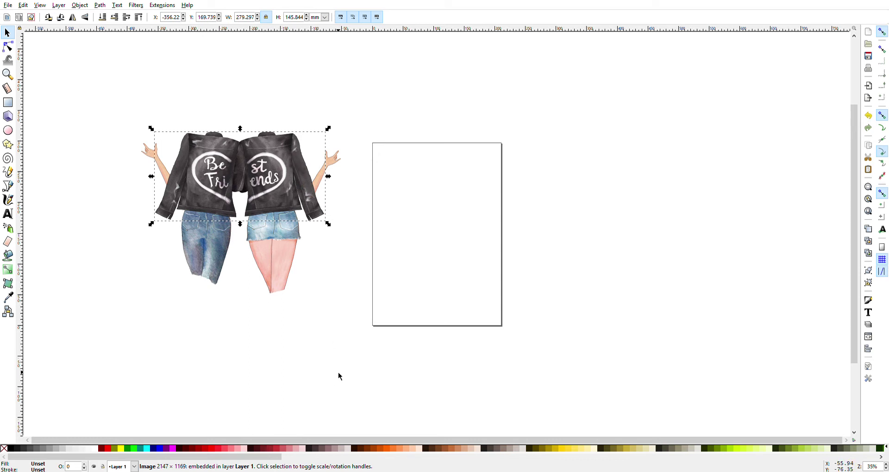
left_click_drag(327, 172, 318, 167)
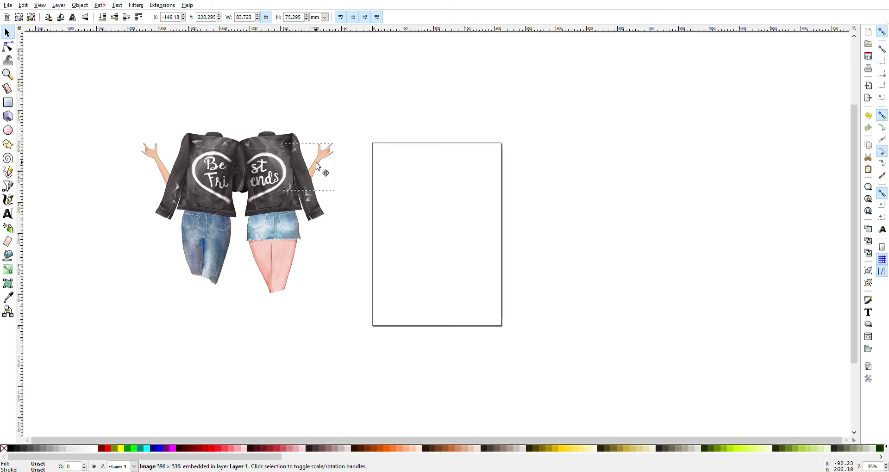
left_click(323, 298)
Paste in the long brown hair, scale it to 78.722 × 99.725 mm and set it on the left girl
left_click(8, 5)
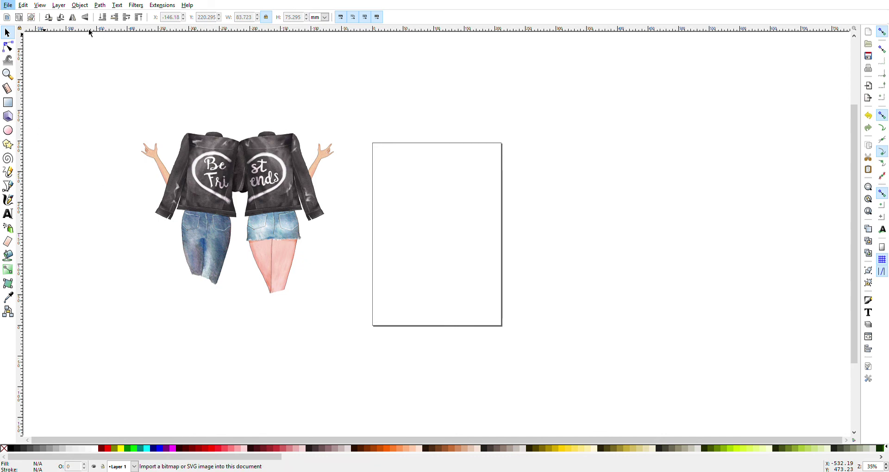
left_click(119, 41)
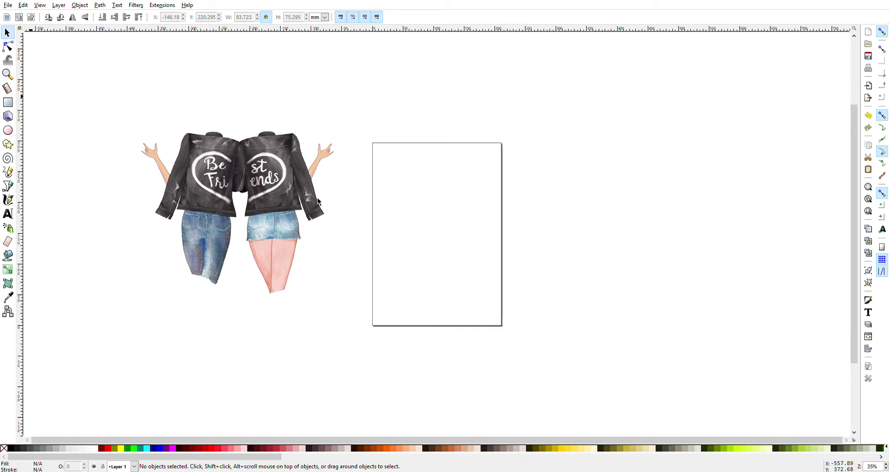
key("ctrl+v")
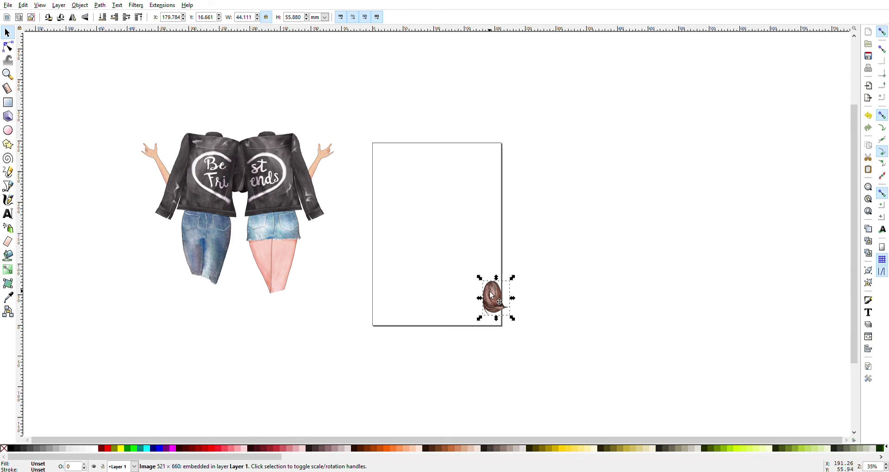
left_click_drag(488, 289, 402, 183)
left_click_drag(427, 212, 220, 140)
left_click(254, 355)
key("ctrl+i")
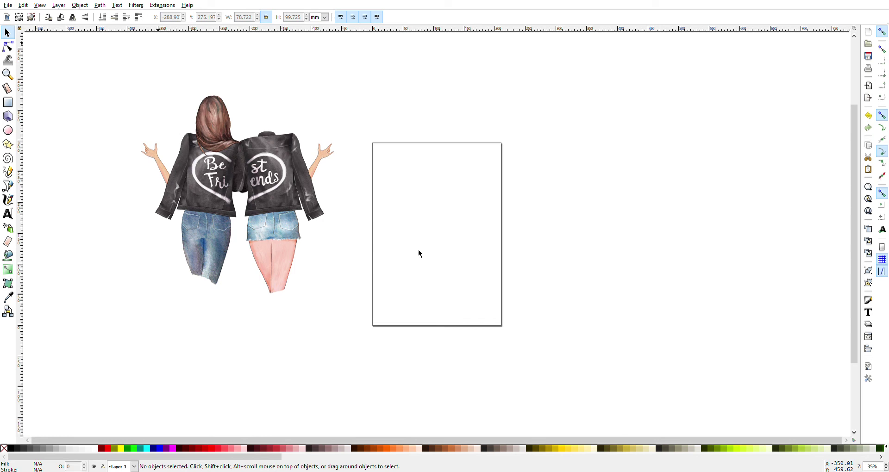
Paste the red braided hair image, enlarge it with the corner handle, and seat it on the right girl's head
key("ctrl+v")
left_click_drag(501, 302, 442, 254)
left_click_drag(418, 205, 263, 126)
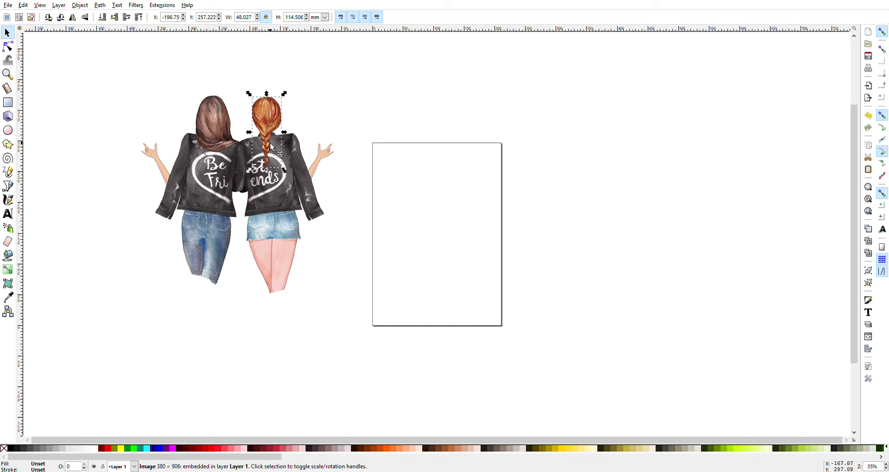
left_click_drag(283, 174, 290, 176)
left_click_drag(264, 123, 263, 122)
left_click(263, 123)
left_click(575, 233)
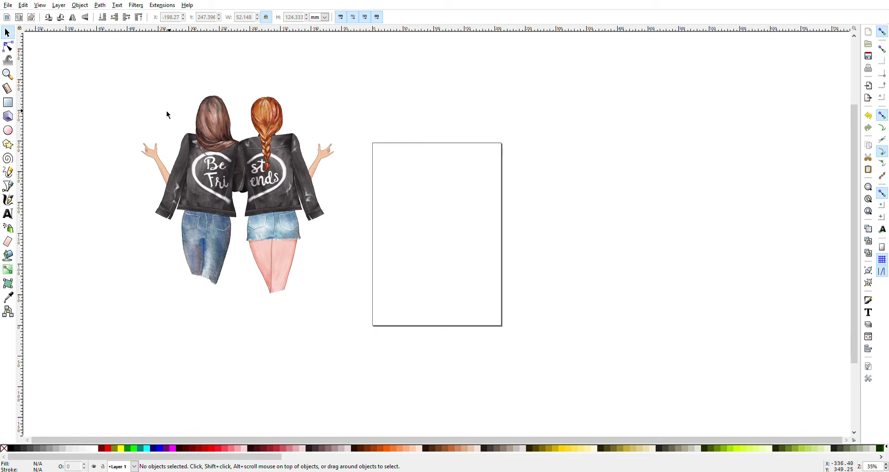
left_click(7, 5)
Paste the margarita glass image and drag it onto the page into the left girl's raised hand
left_click(37, 100)
left_click(502, 293)
left_click(7, 5)
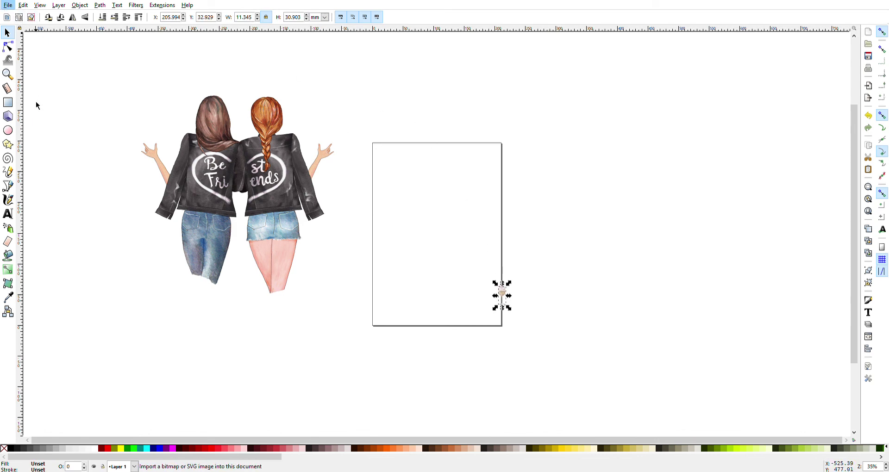
left_click(90, 55)
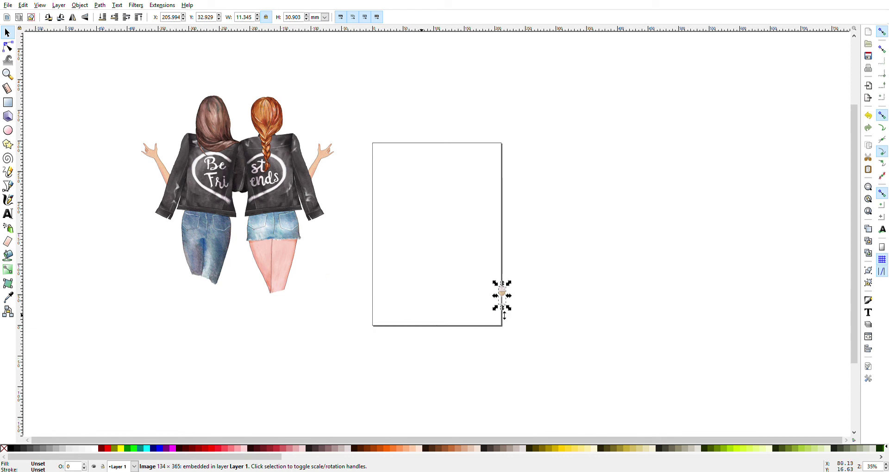
key("ctrl+v")
left_click_drag(493, 304, 426, 234)
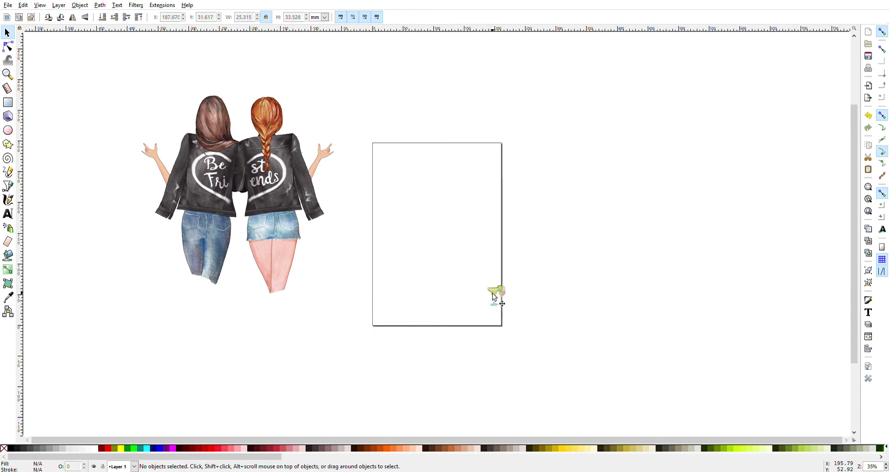
left_click_drag(492, 293, 427, 225)
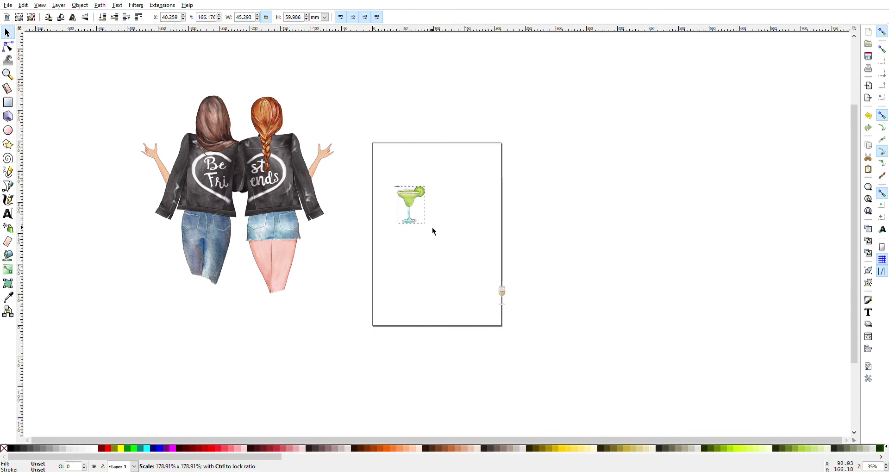
left_click_drag(409, 207, 152, 152)
Reduce the margarita glass's height with the H spin arrows and nudge it into the hand
left_click(306, 20)
left_click(306, 19)
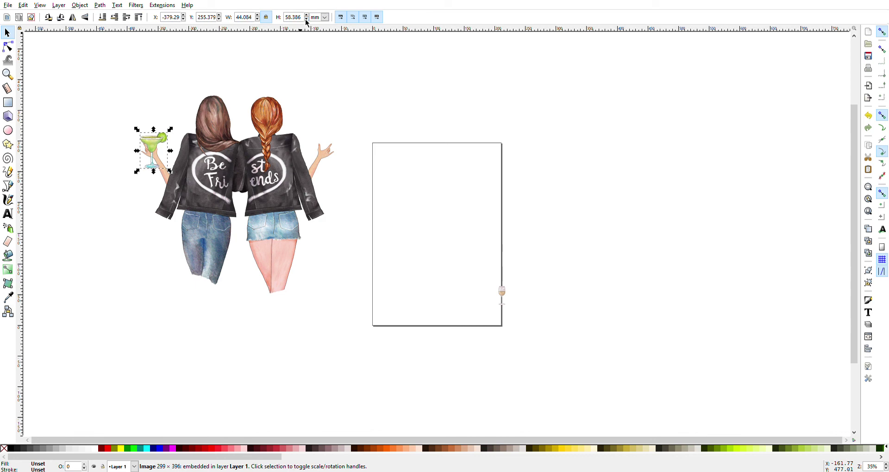
left_click(144, 215)
left_click(166, 176)
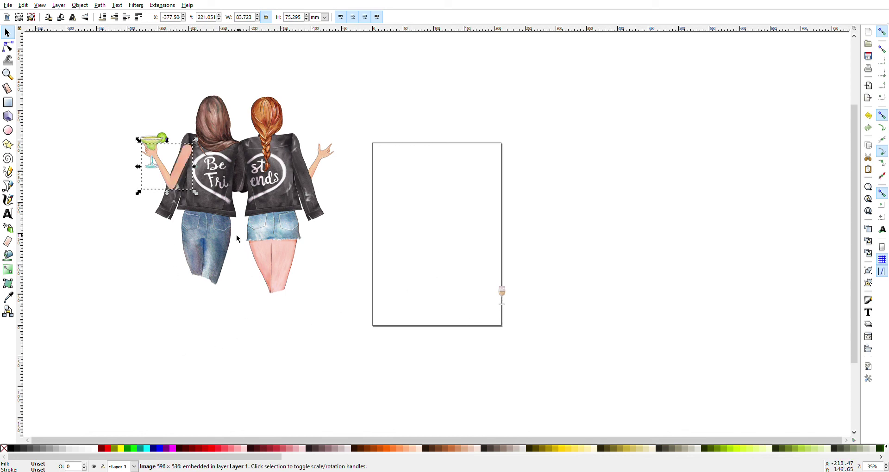
left_click(123, 293)
left_click(153, 146)
left_click_drag(153, 146, 152, 147)
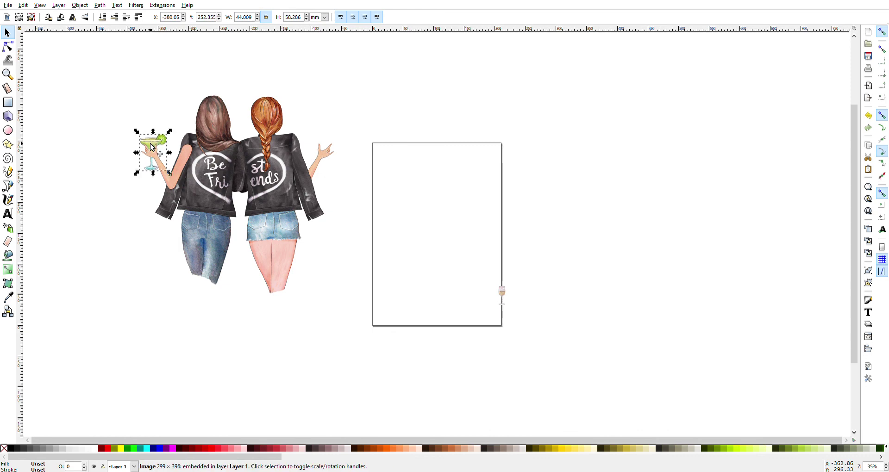
left_click(202, 200)
left_click(277, 373)
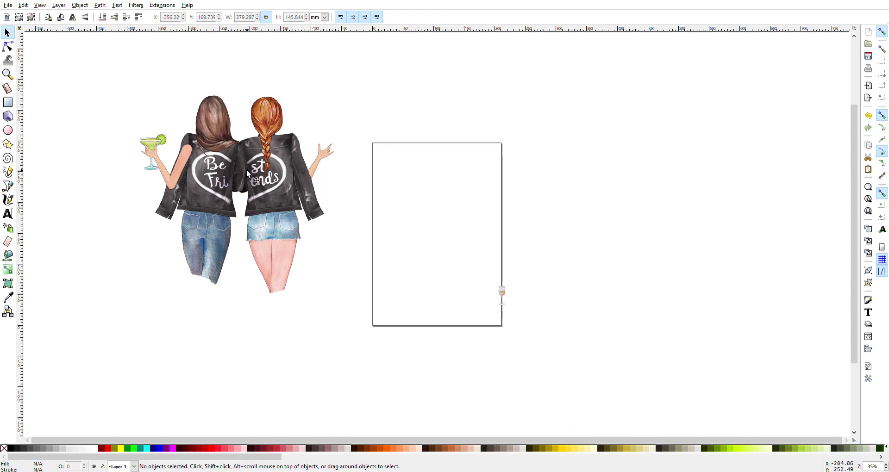
Move the wine glass onto the right girl's raised hand, enlarge it, then trim its height slightly
left_click_drag(501, 290, 428, 213)
left_click_drag(411, 185, 326, 148)
left_click(307, 20)
left_click(307, 20)
left_click(306, 19)
Nudge the wine glass slightly down-right so it sits in the right girl's hand
left_click(333, 202)
left_click(322, 174)
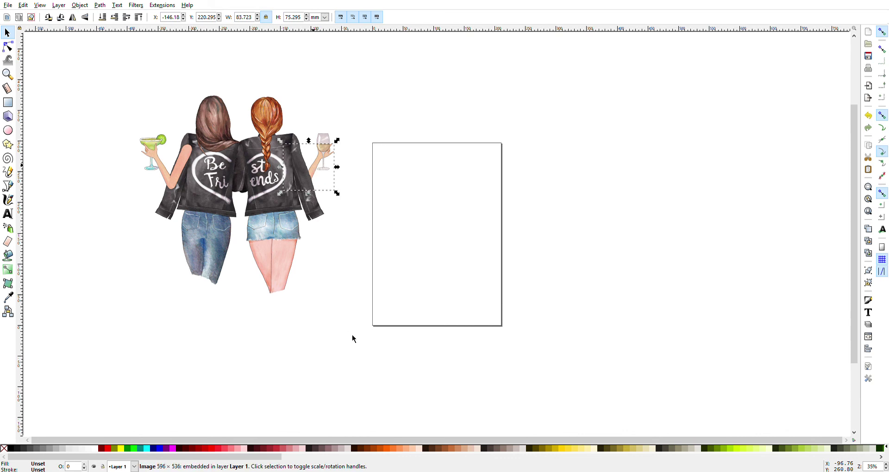
left_click(324, 202)
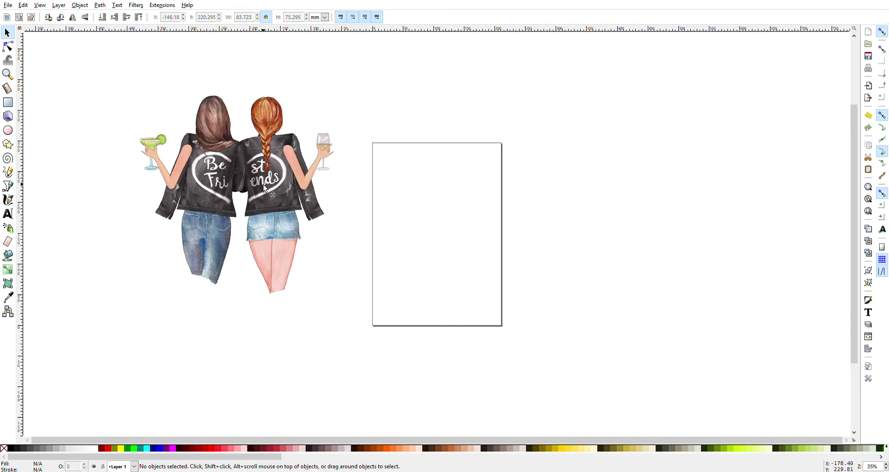
left_click(325, 174)
left_click_drag(325, 174, 330, 179)
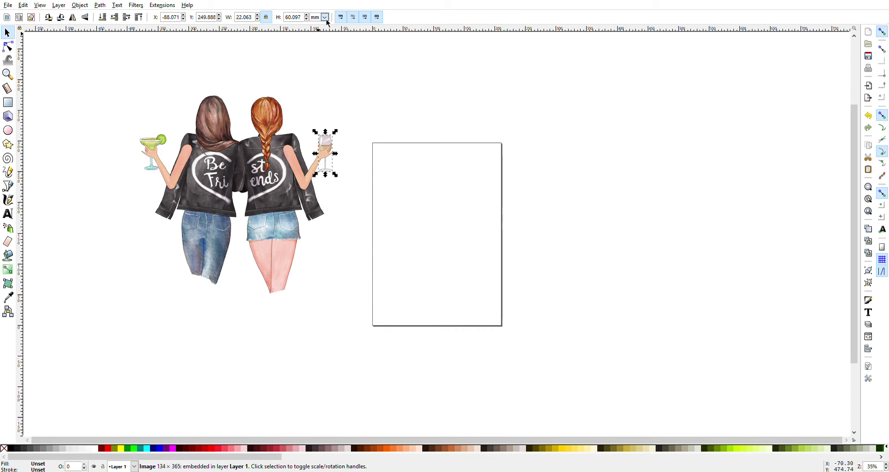
scroll(320, 17, "down", 2)
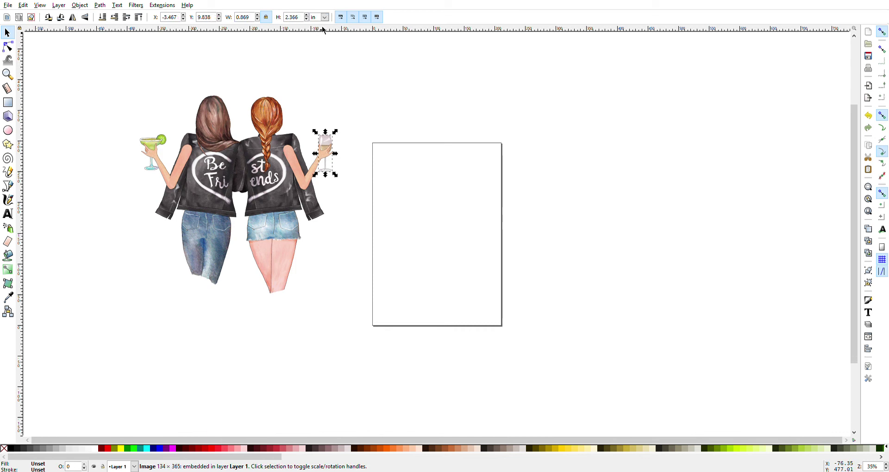
Make the wine glass narrower by lowering W to 0.769 in, and lock width and height proportions
left_click(257, 19)
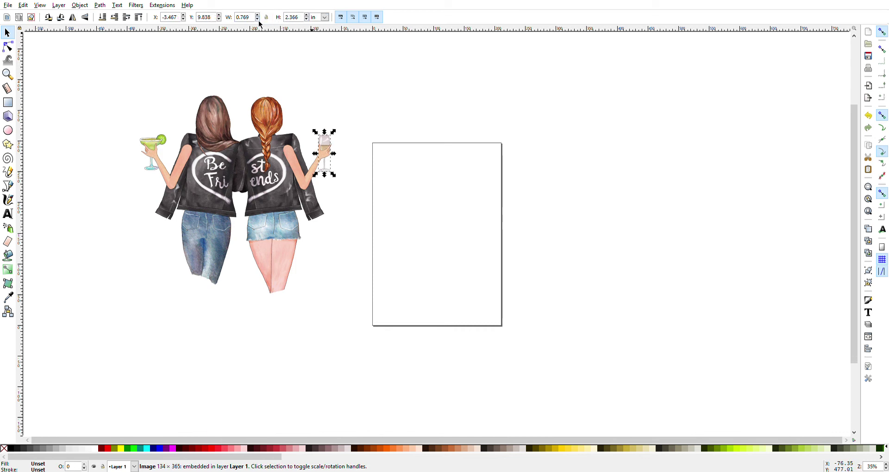
left_click(345, 303)
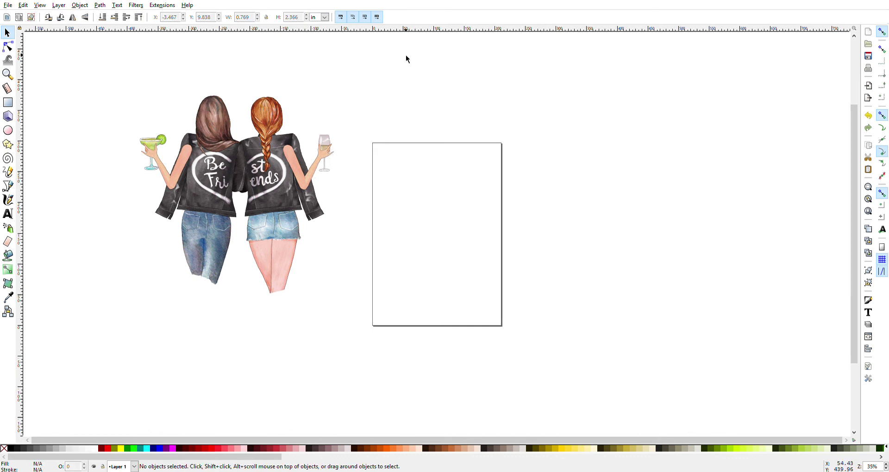
left_click(266, 18)
left_click(275, 176)
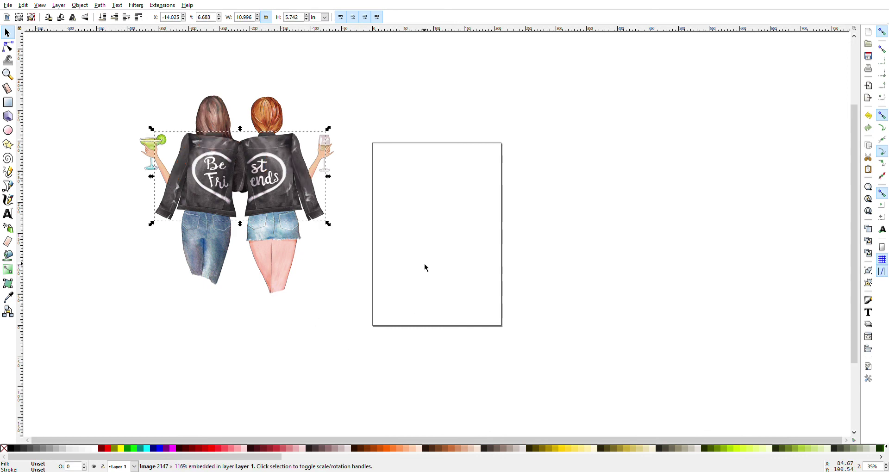
left_click(348, 363)
Restack the red braid and the brown hair so both sit in front of the jackets
left_click(266, 112)
key("ctrl+c")
key("Page_Down")
left_click(223, 130)
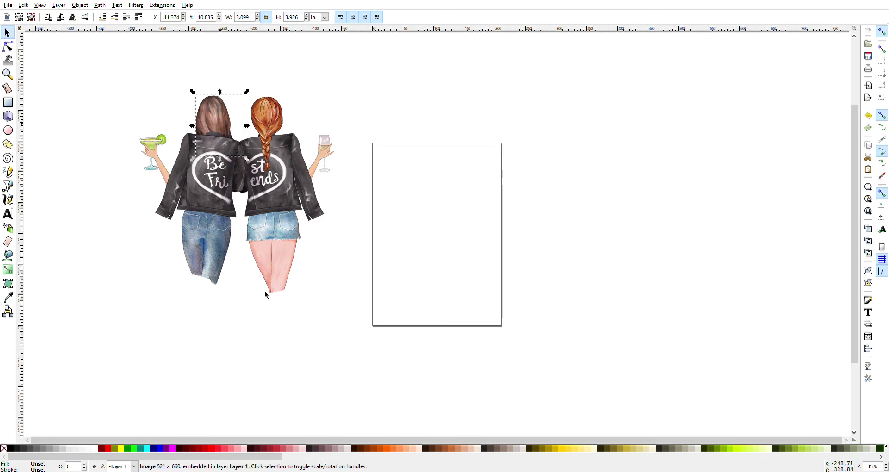
key("Page_Up")
left_click(324, 337)
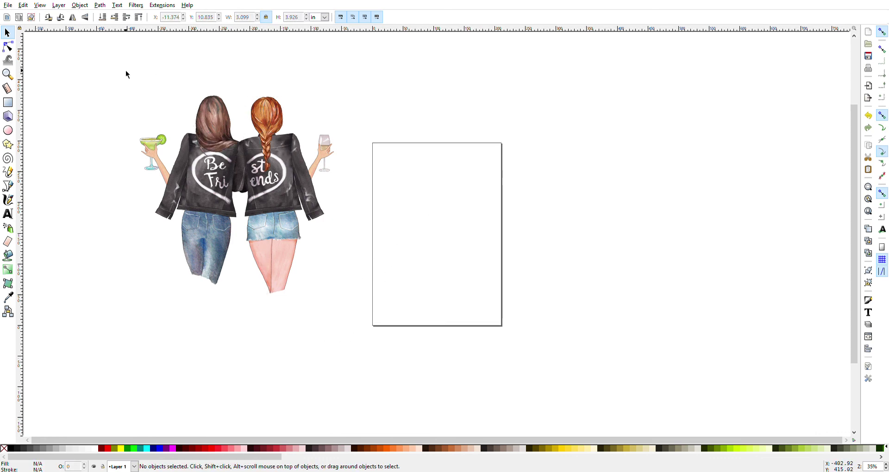
Rubber-band select all nine figure pieces, group them, and move the group beside the page
left_click_drag(117, 73, 414, 330)
left_click(869, 272)
left_click_drag(283, 248, 247, 200)
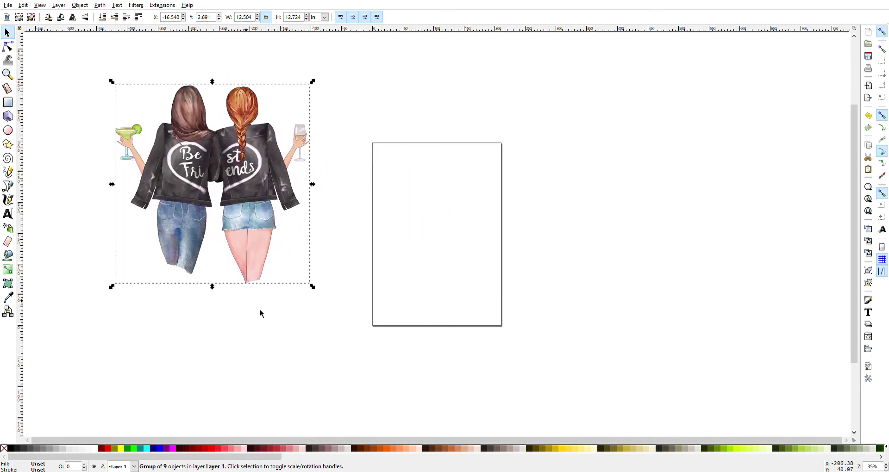